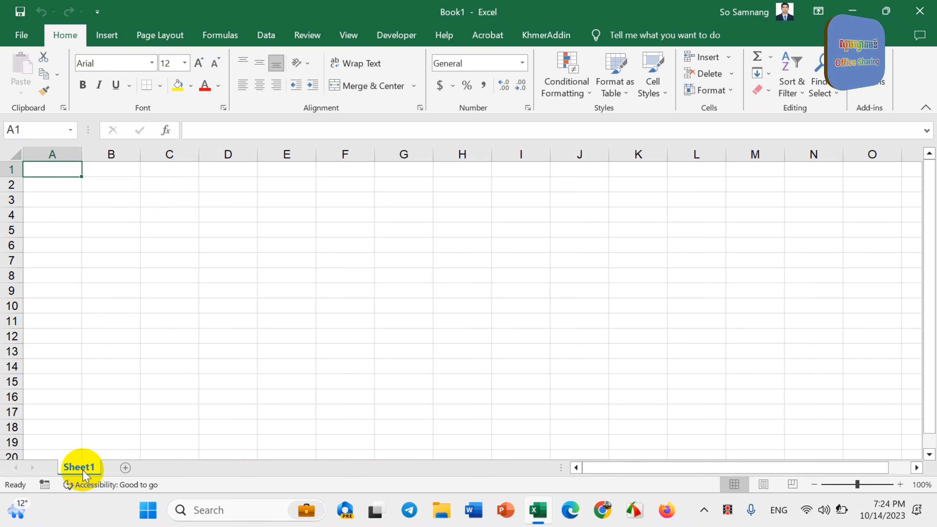
Step: Open Sheet1's code window and create its Worksheet SelectionChange event procedure
right_click(83, 472)
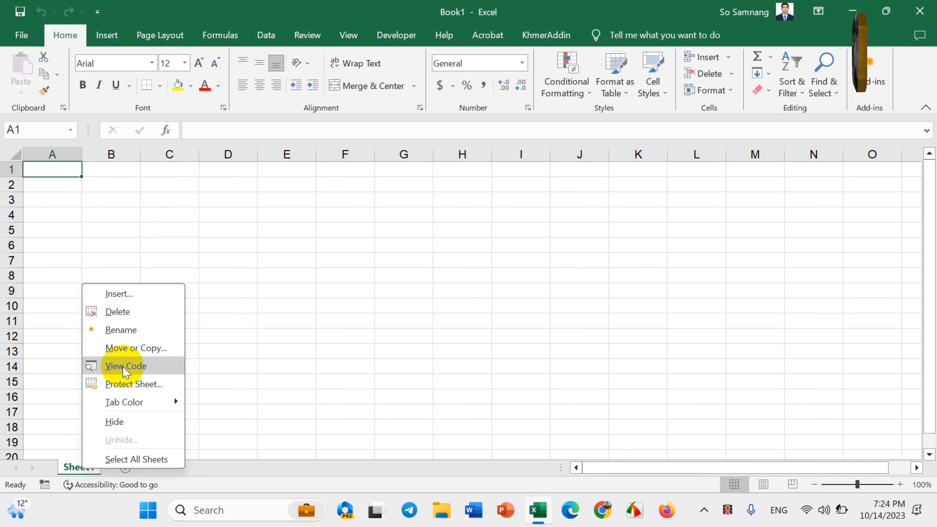
left_click(112, 369)
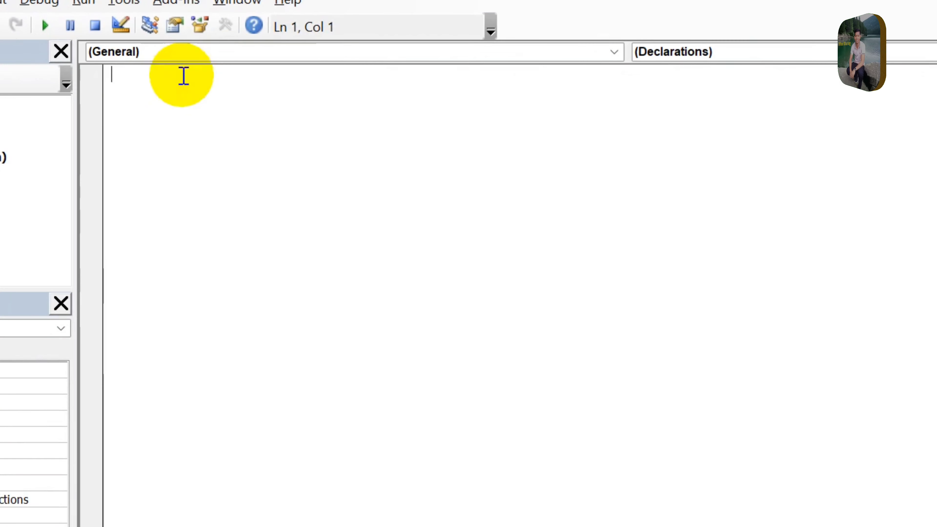
left_click(614, 53)
left_click(186, 82)
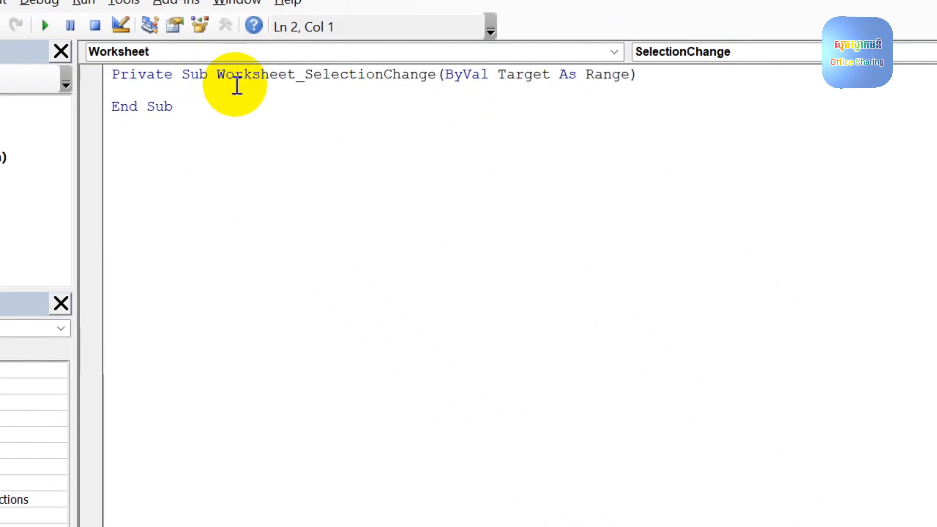
Step: Write cells.EntireColumn.AutoFit in the procedure and close the VBA editor
type("c")
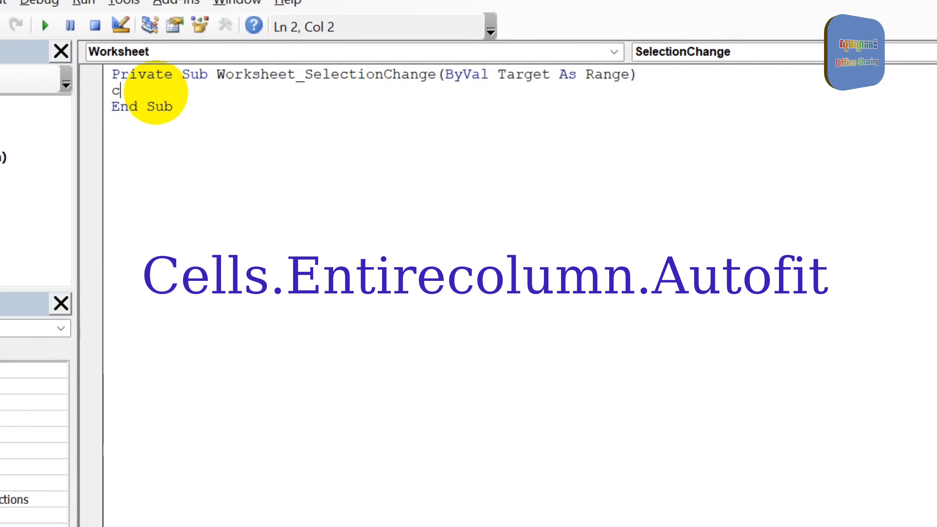
type("ells")
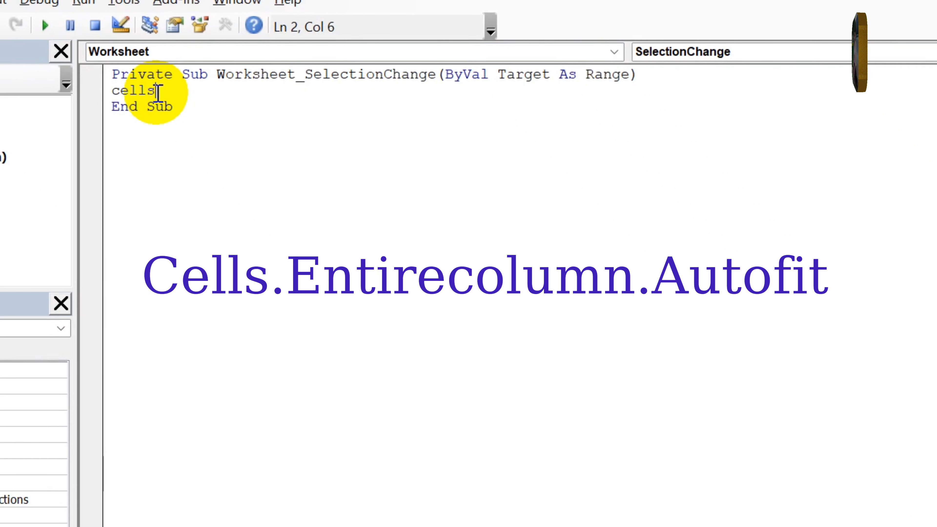
type(".")
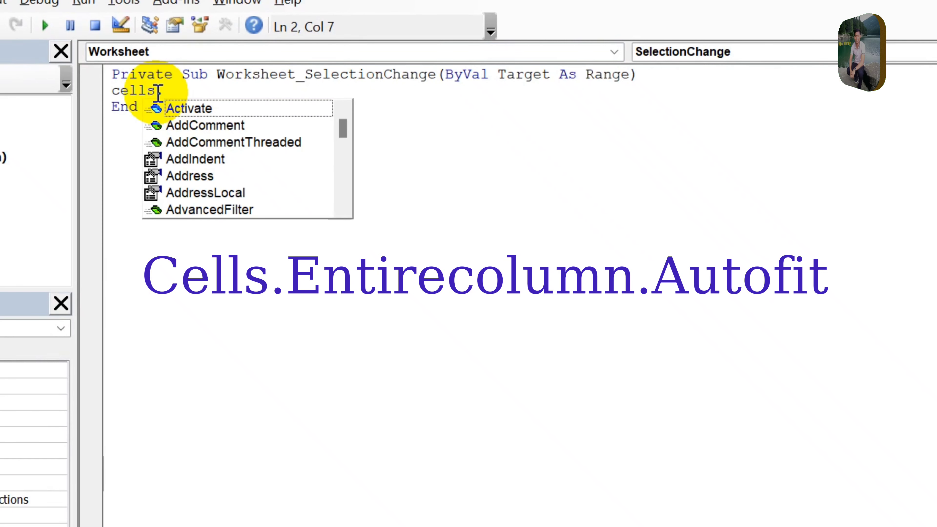
type("e")
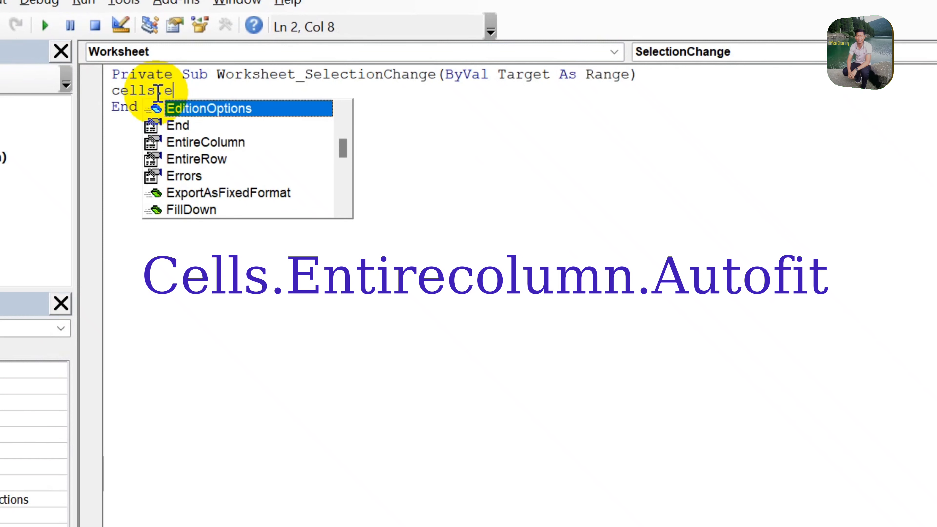
type("nt")
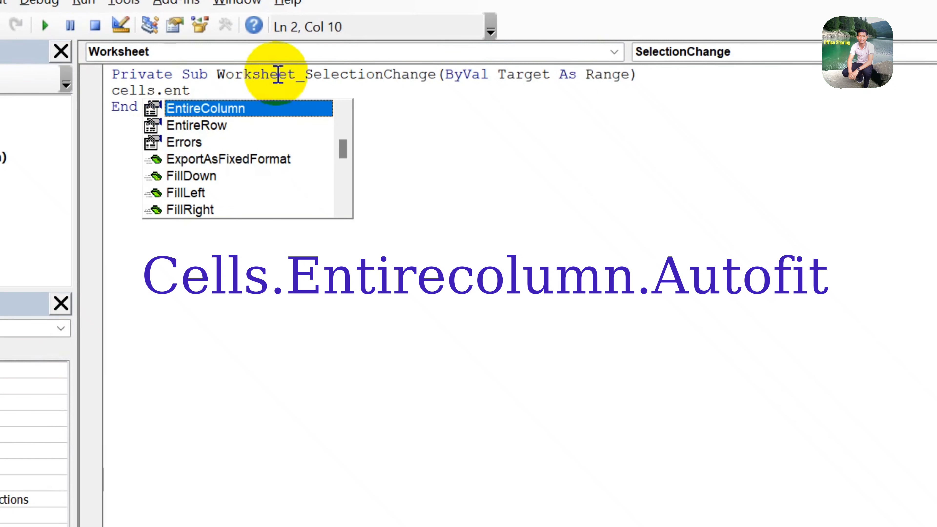
double_click(225, 108)
type(".")
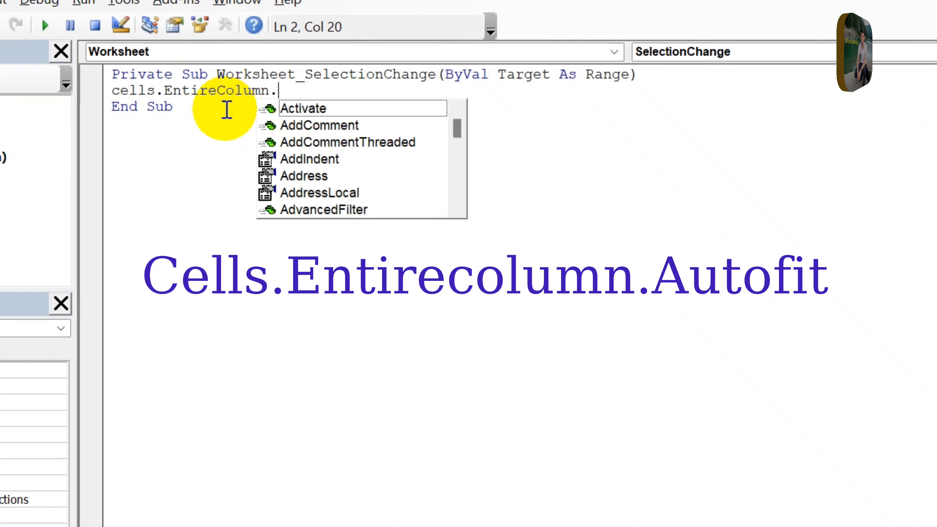
type("a")
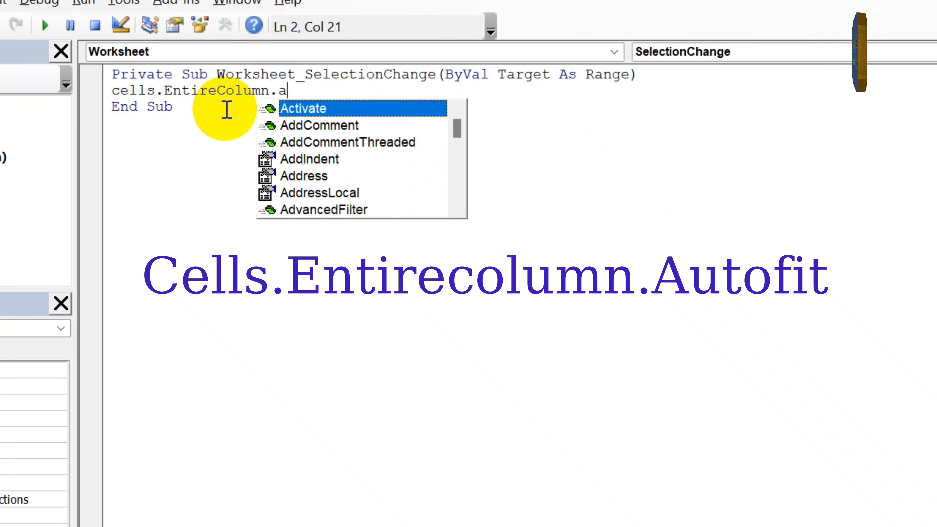
type("u")
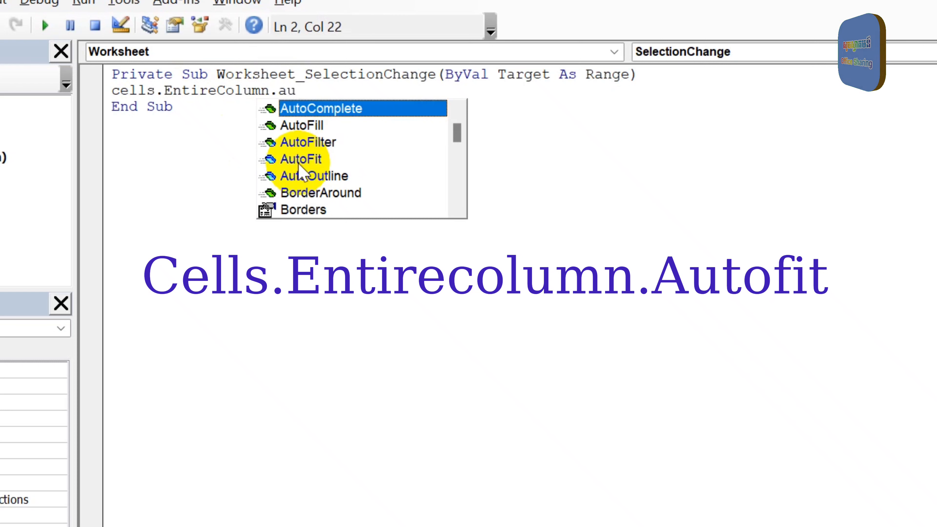
left_click(302, 159)
double_click(302, 159)
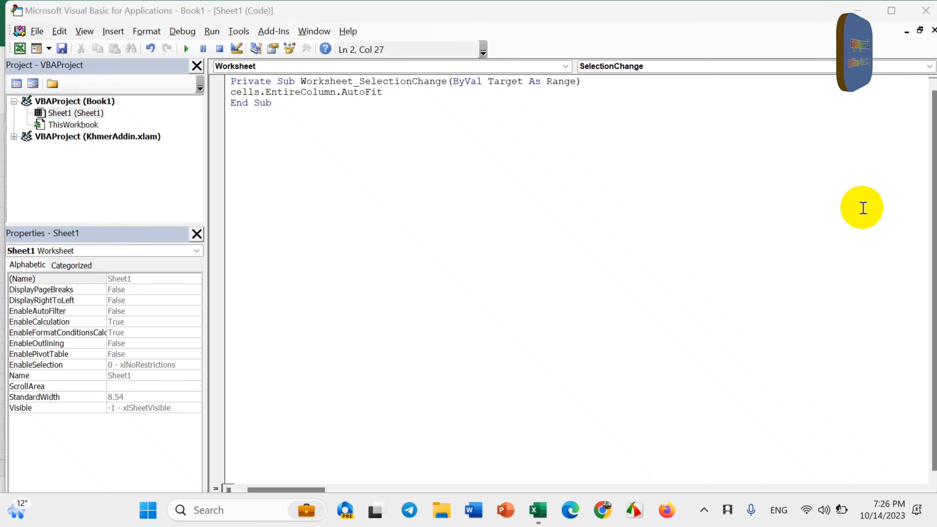
left_click(926, 11)
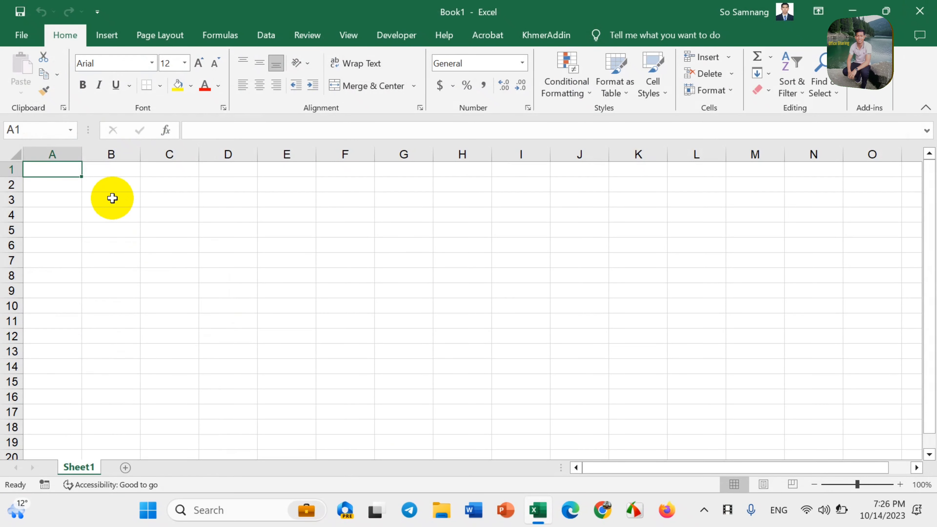
Step: Enter a long run of s's in A1 and 'a' in B1, auto-fitting column B
type("ssssssssssssssssssssssssssssssssssss")
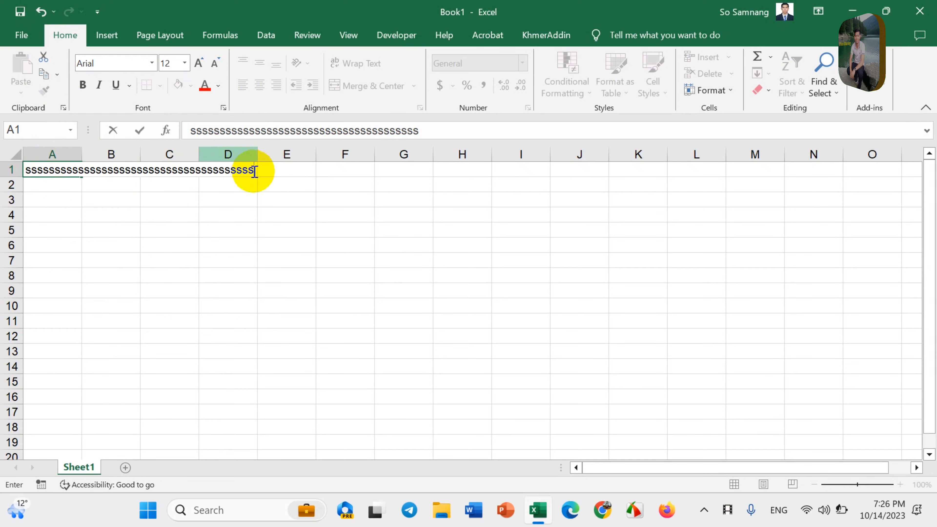
key("Return")
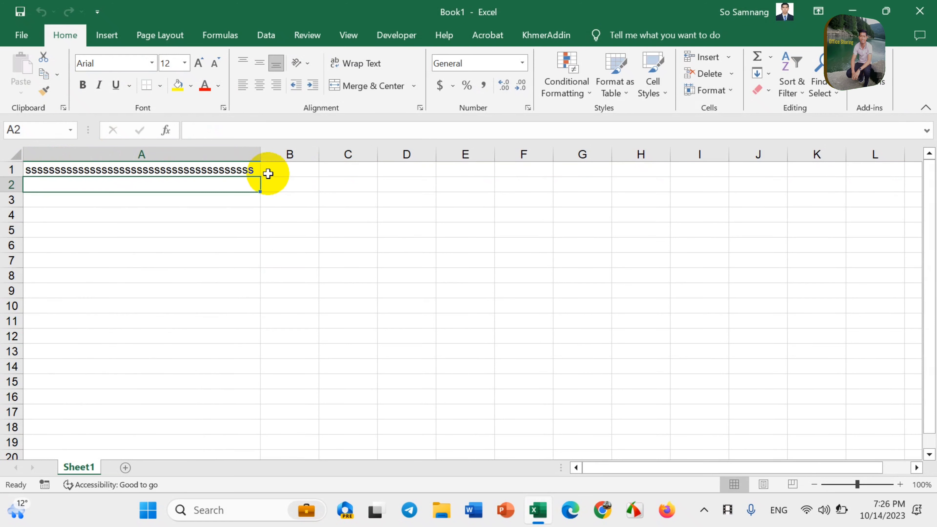
left_click(285, 173)
type("a")
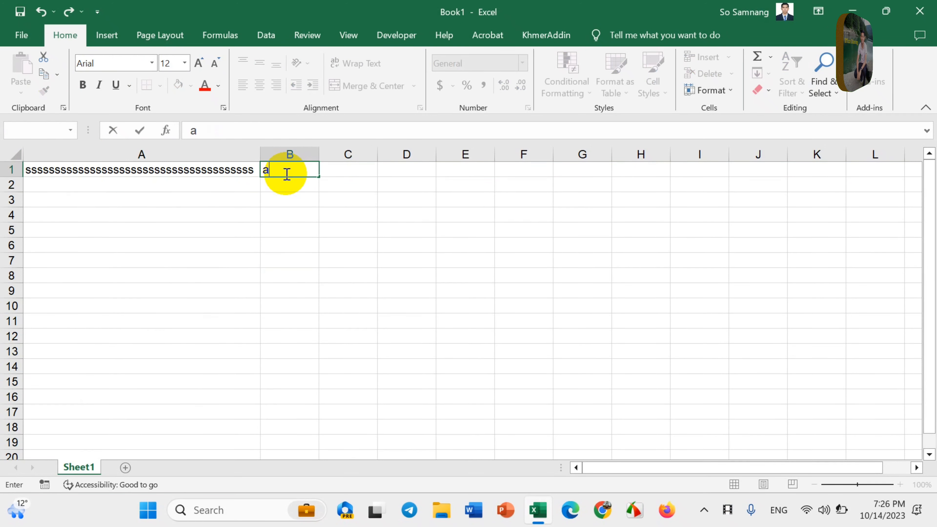
left_click(295, 245)
key("alt+h")
key("o")
key("i")
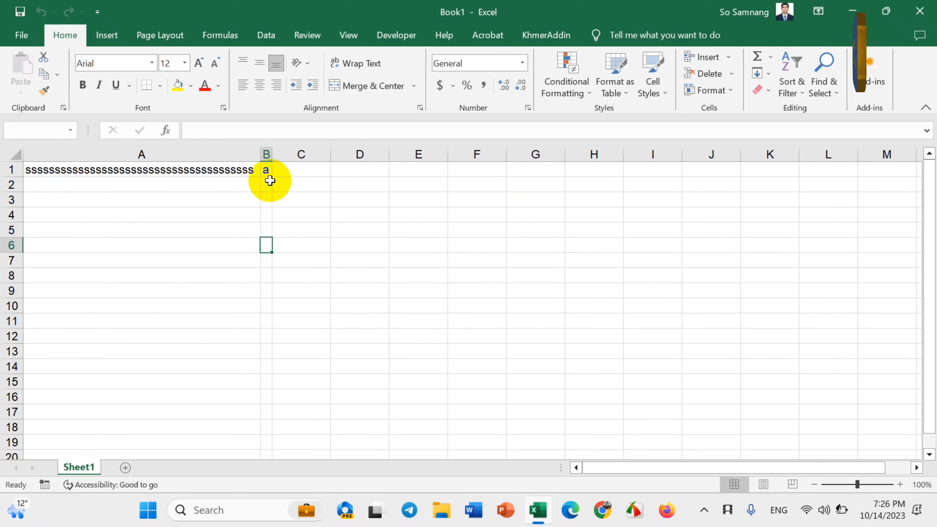
Step: Enter 'qqqqqq' in C1 and auto-fit column C to it
left_click(303, 170)
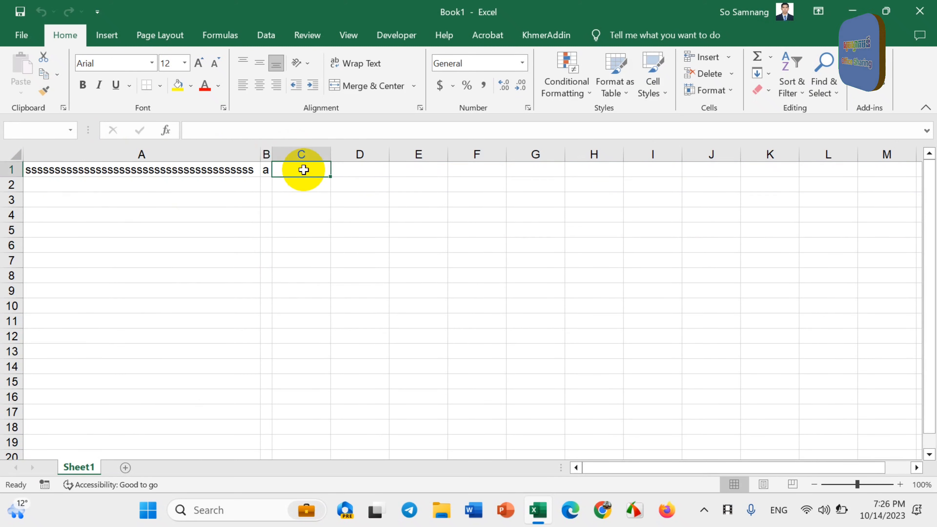
type("qqqqqq")
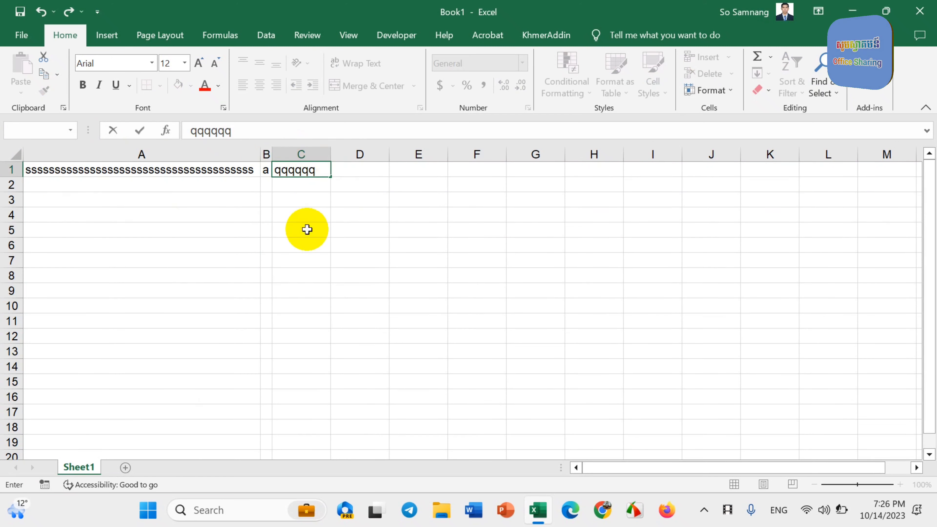
left_click(307, 243)
key("alt+h")
key("o")
key("i")
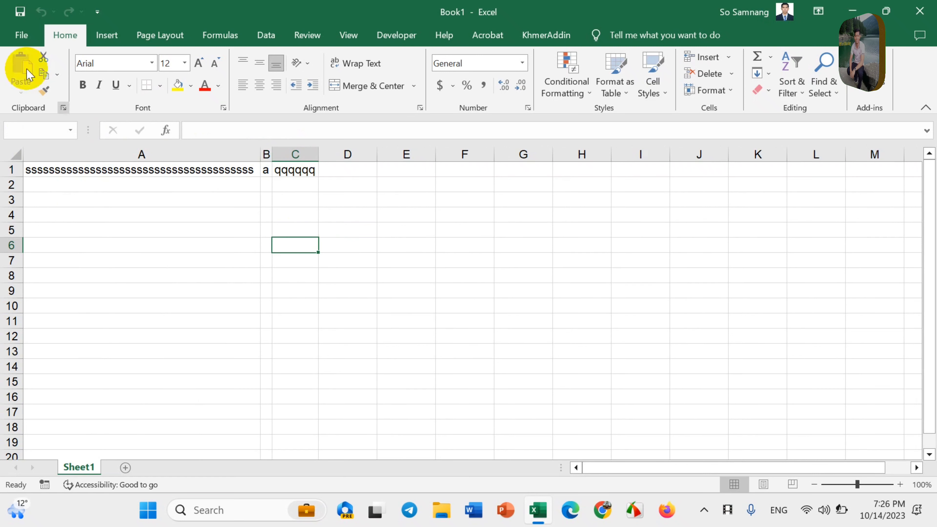
Step: Start Save As and choose the Desktop as the save location
left_click(21, 35)
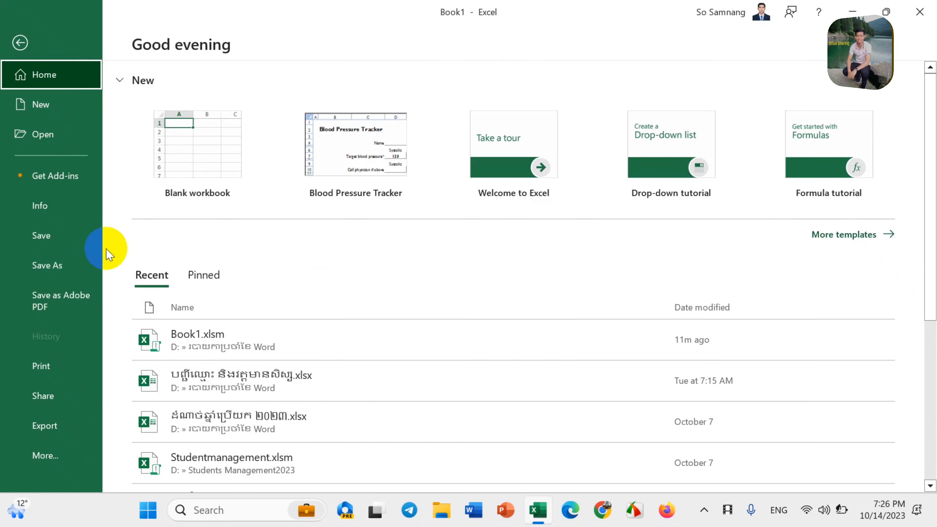
left_click(46, 235)
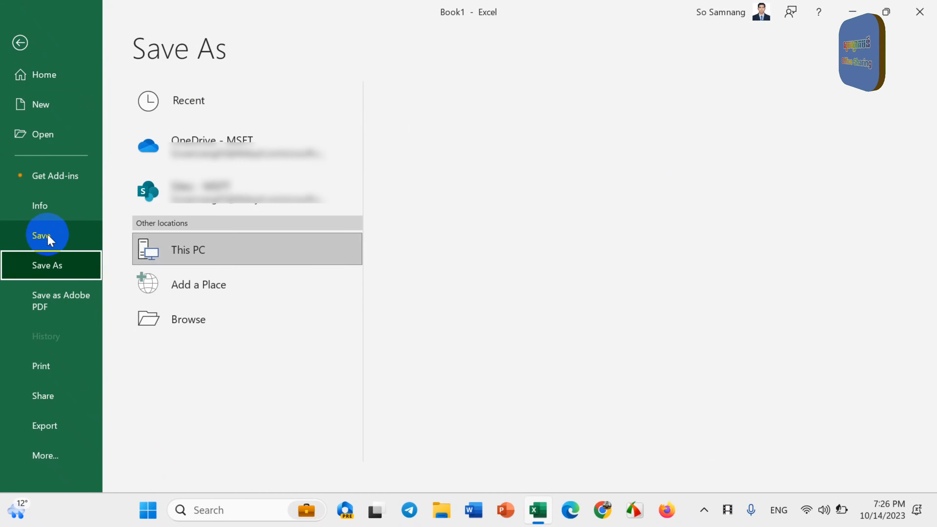
left_click(200, 326)
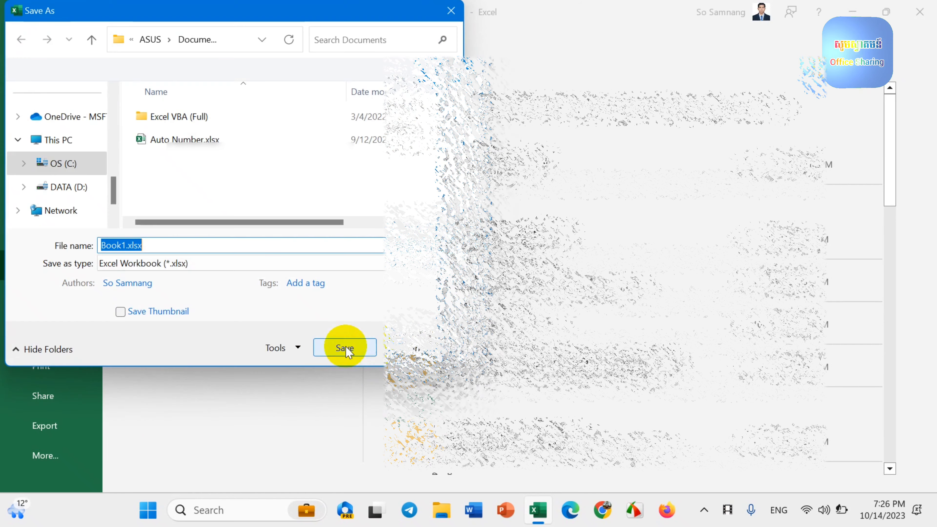
left_click(57, 147)
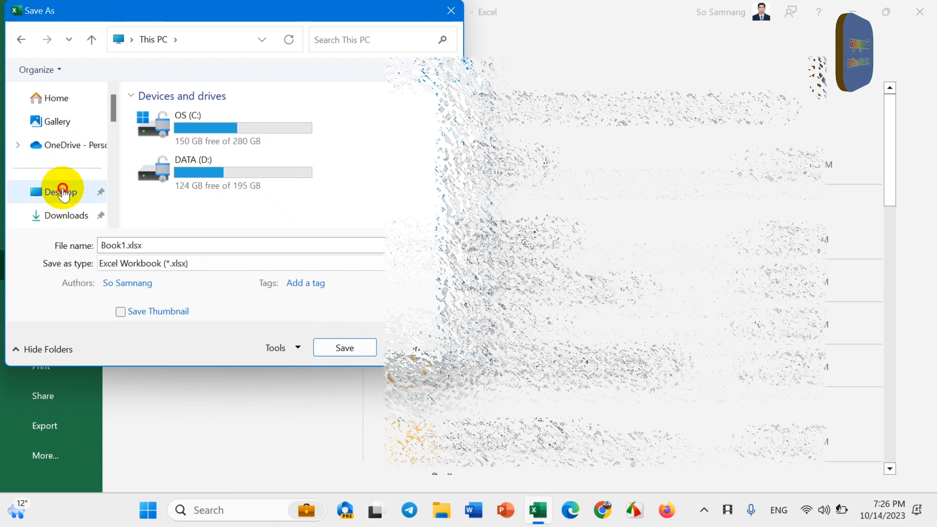
left_click(62, 191)
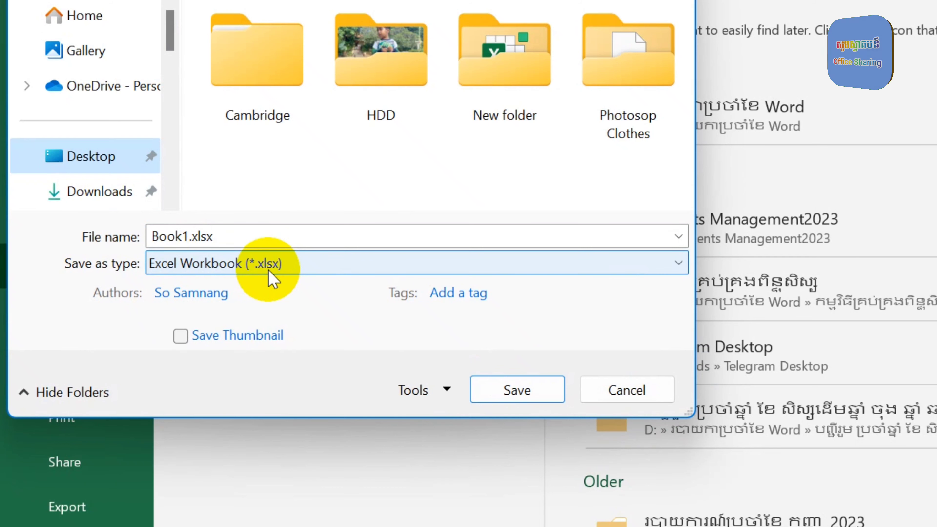
Step: Set the file type to Excel Macro-Enabled Workbook (*.xlsm) and save as Book1.xlsm
left_click(272, 280)
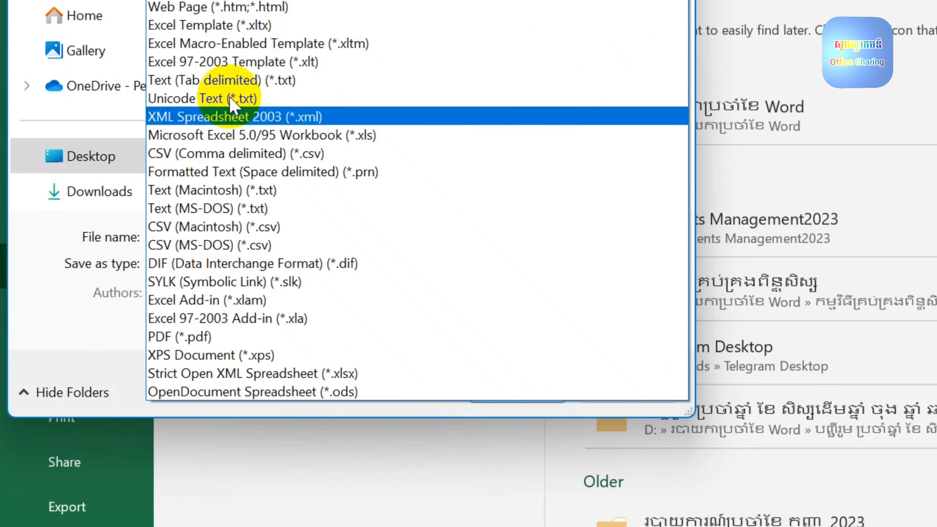
left_click(129, 266)
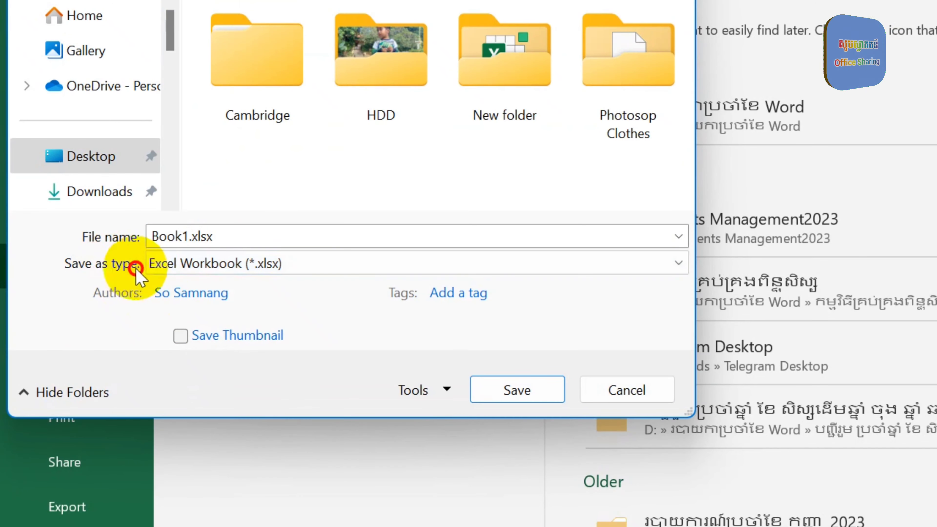
left_click(412, 265)
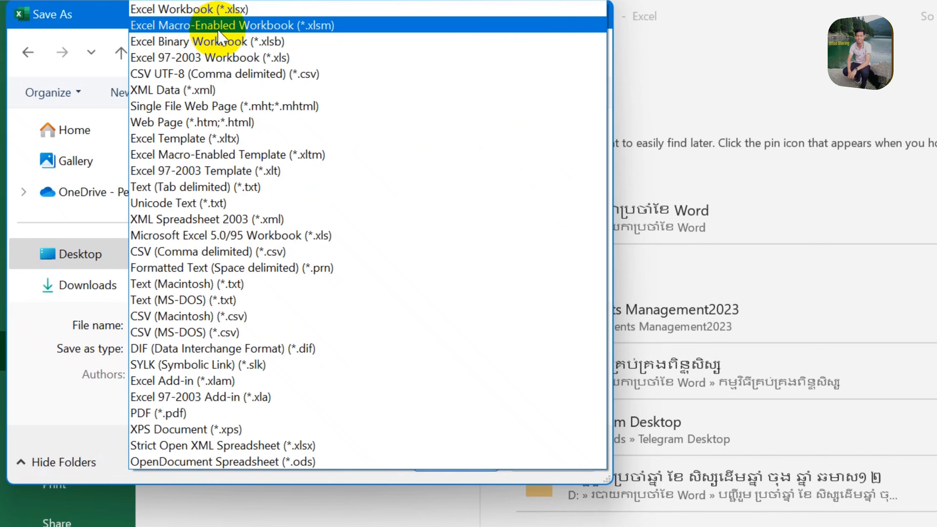
left_click(270, 27)
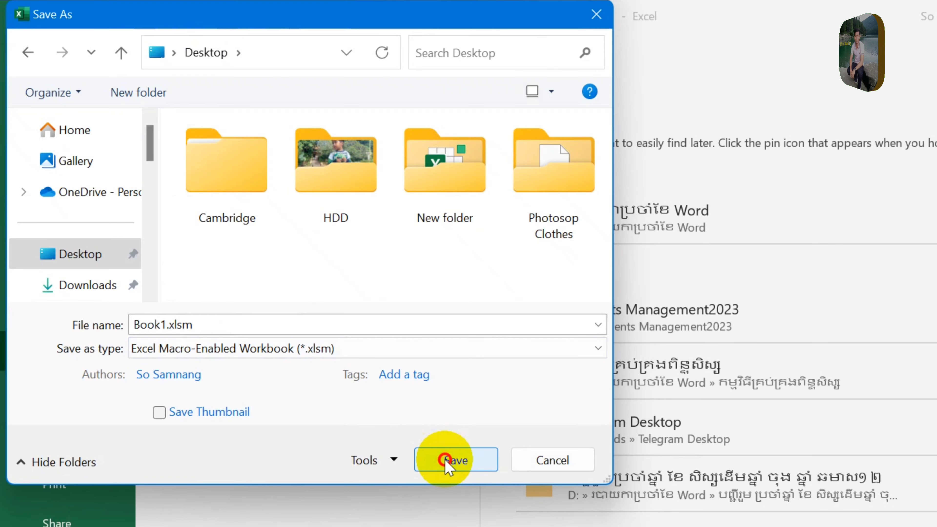
left_click(445, 460)
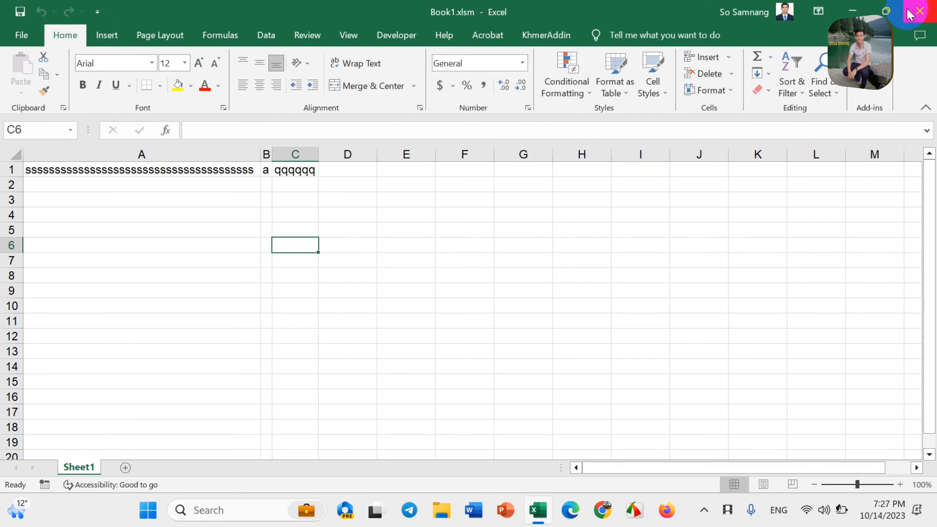
Step: Close Excel, reopen Book1.xlsm from the desktop, and enter a long run of 1s in D1
left_click(919, 11)
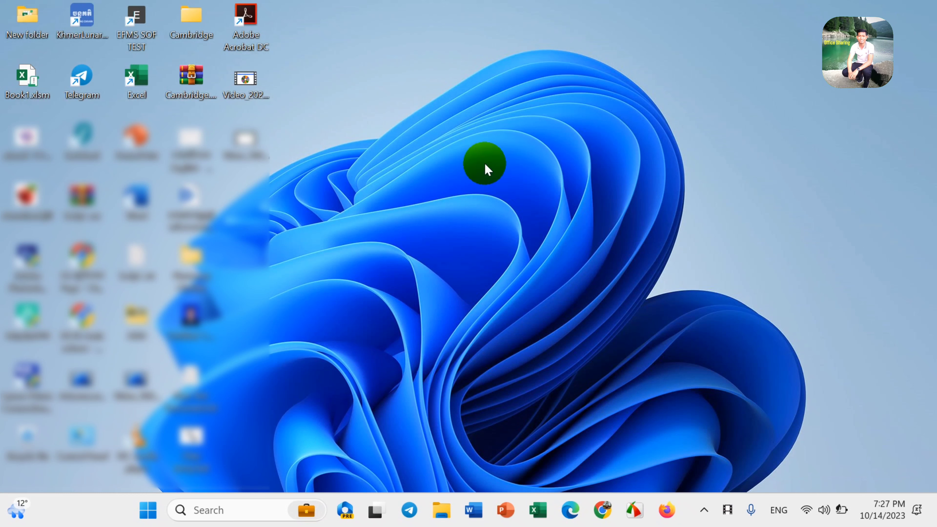
double_click(38, 84)
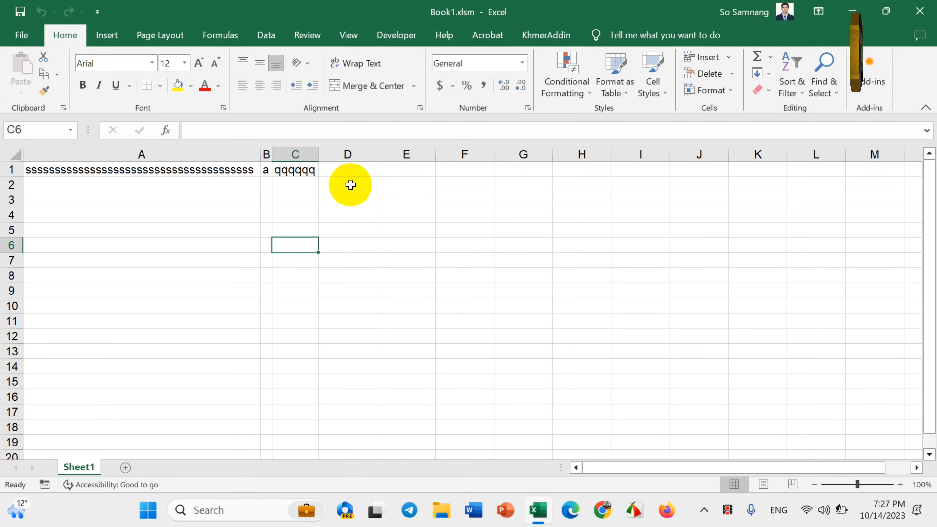
left_click(351, 174)
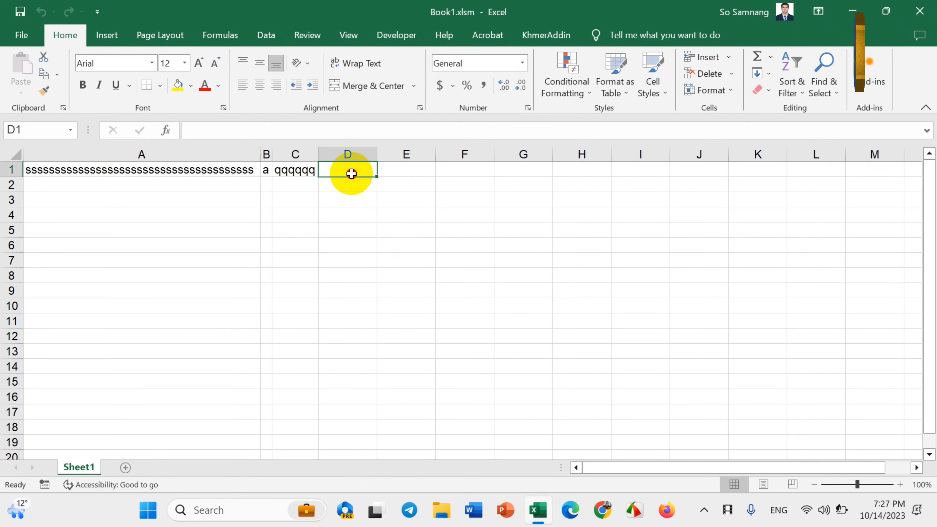
type("11")
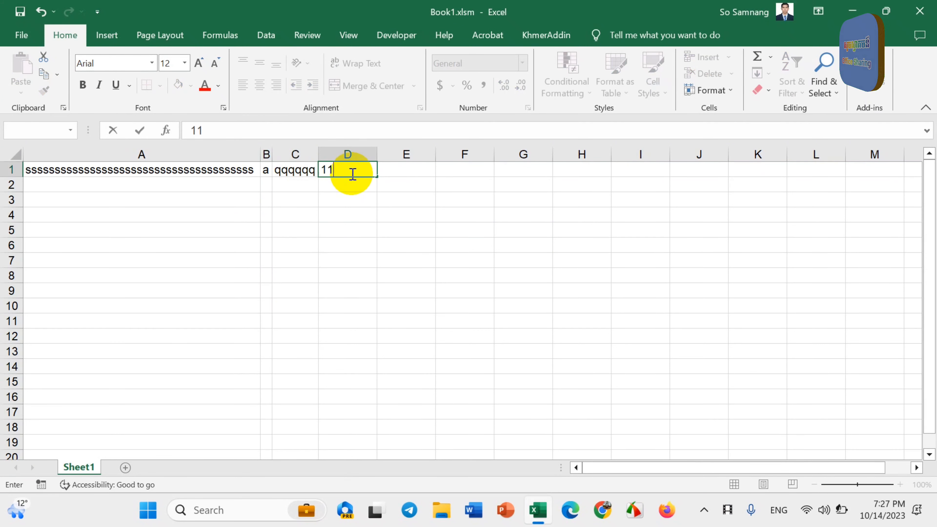
type("1111111111111111111111111111111111111")
key("Return")
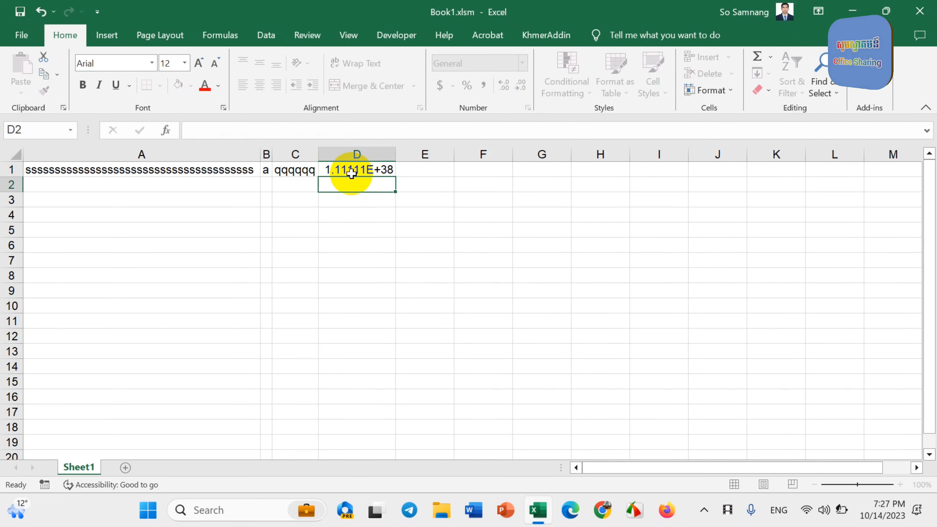
Step: Replace D1's number with a long run of s's so column D widens
left_click(369, 170)
key("Delete")
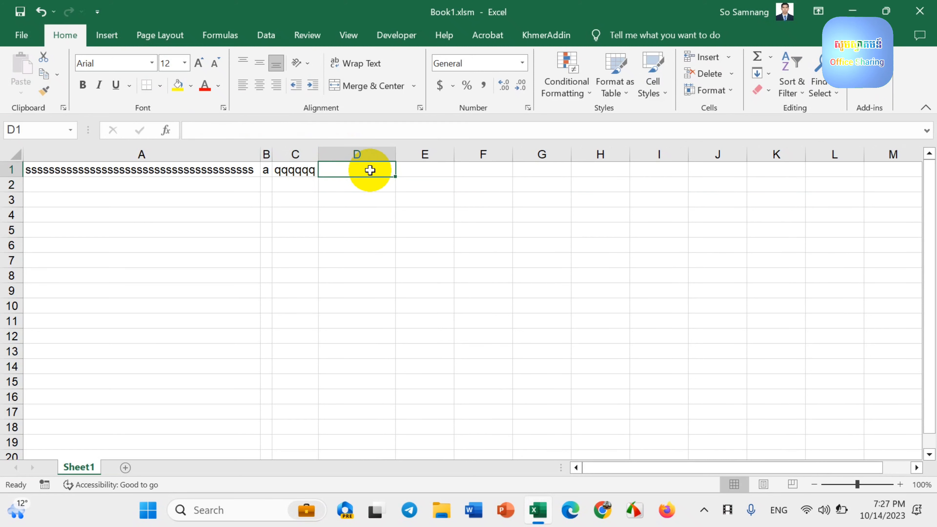
type("s")
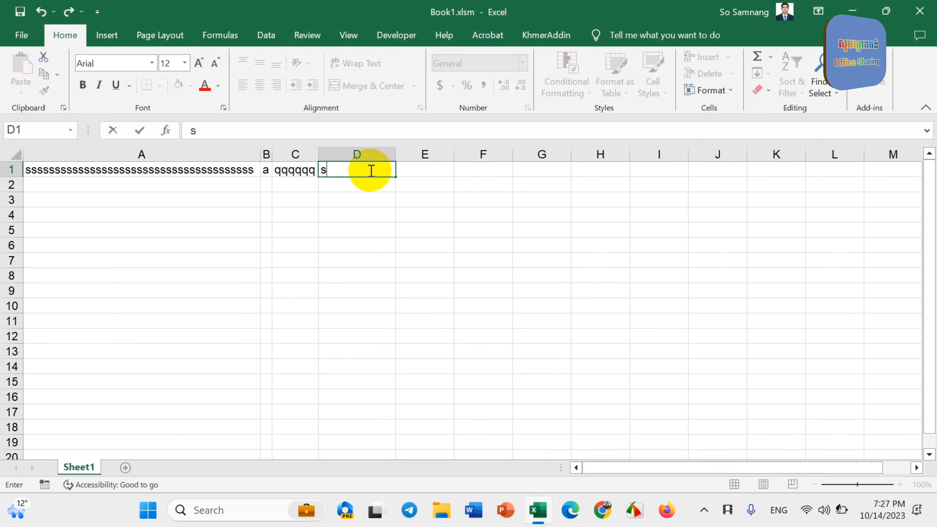
type("sssssssssssssssssssssssssssssssssssssssssssssssssssss")
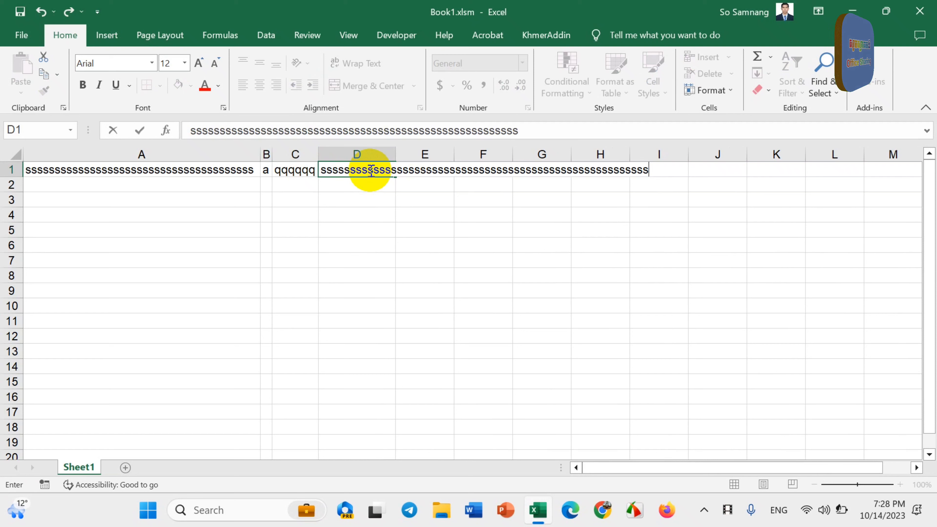
type("s")
key("Return")
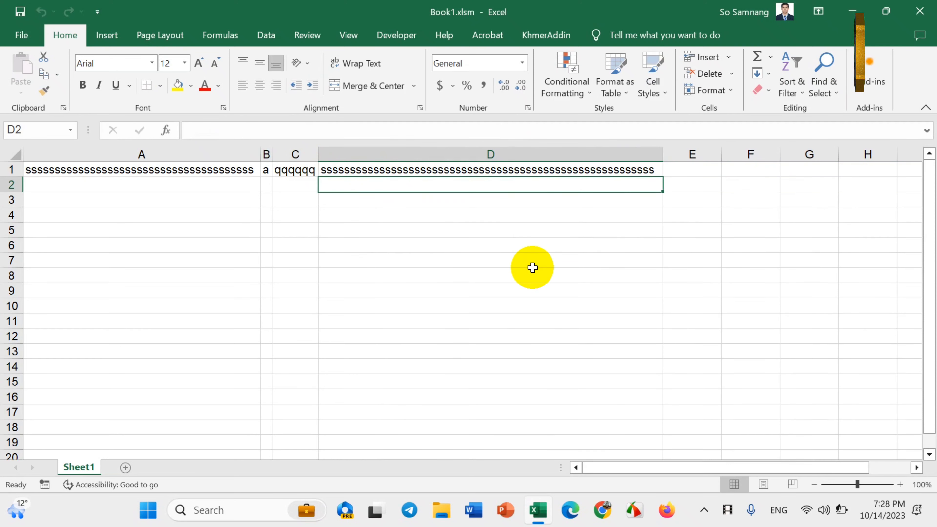